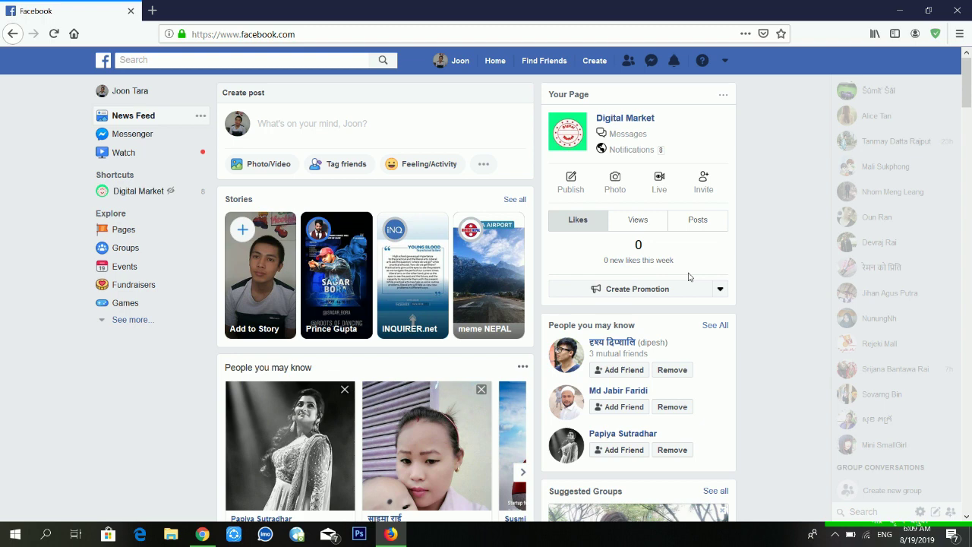
Choose Settings from the top-right account menu to reach General Account Settings
left_click(725, 62)
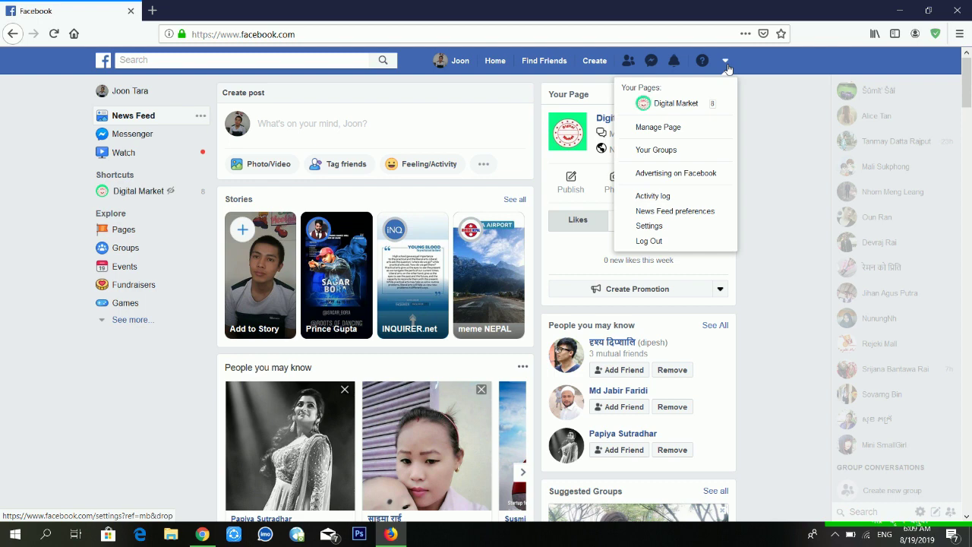
left_click(650, 227)
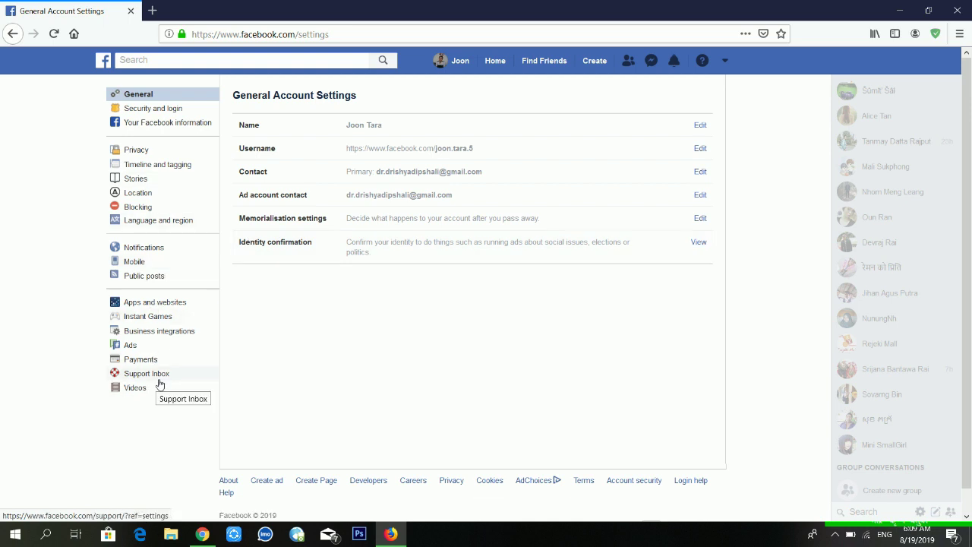
Switch to the 'Your Facebook information' section of the settings sidebar
left_click(193, 128)
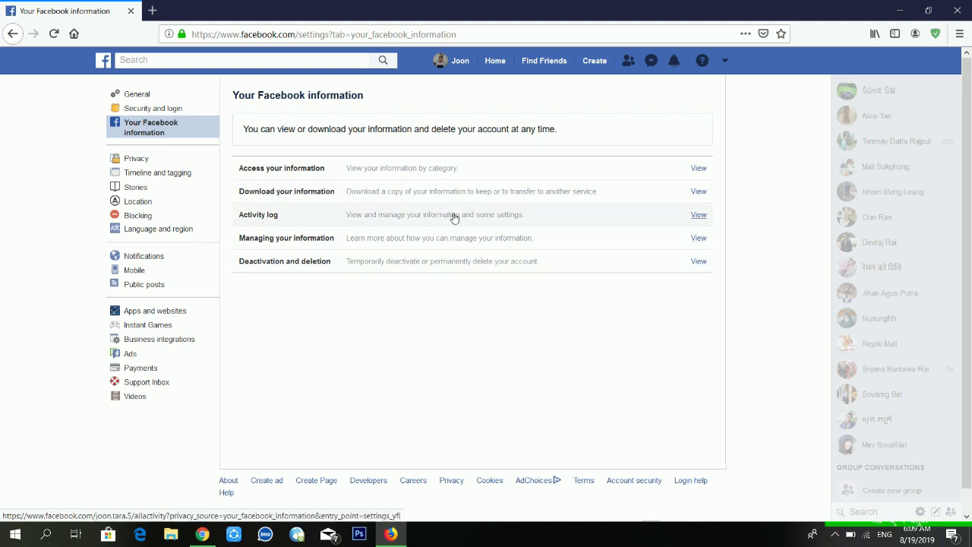
View the Download your information page and scroll through its data categories and back up
left_click(698, 192)
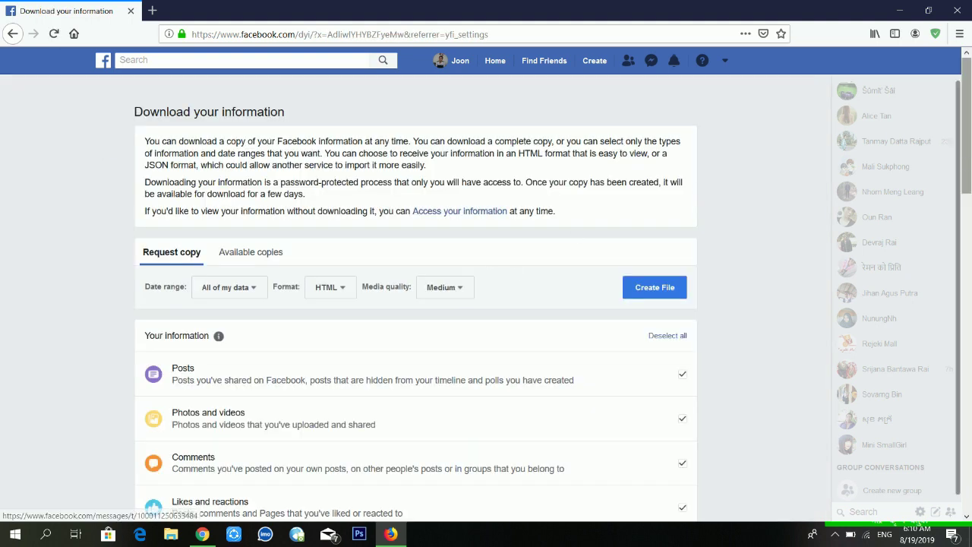
left_click_drag(968, 160, 969, 383)
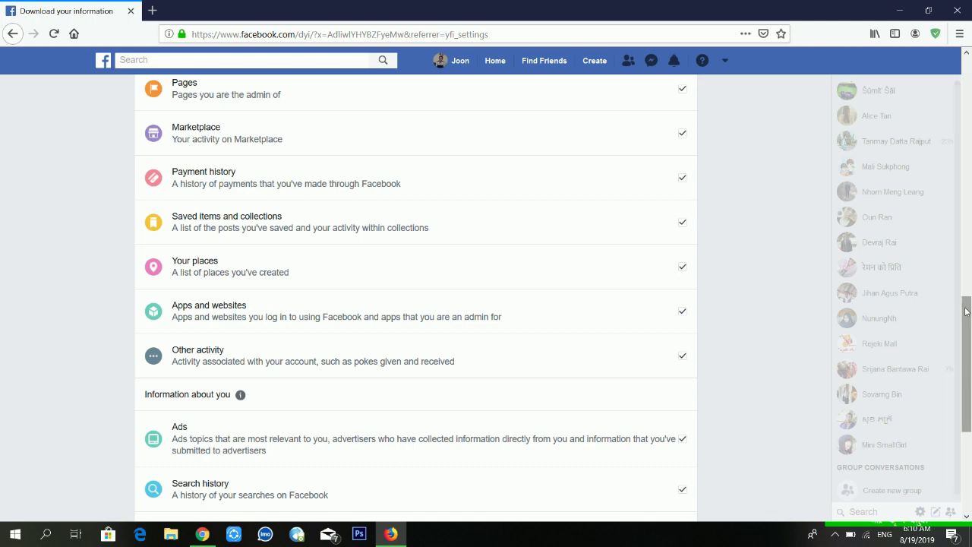
left_click_drag(967, 367, 964, 432)
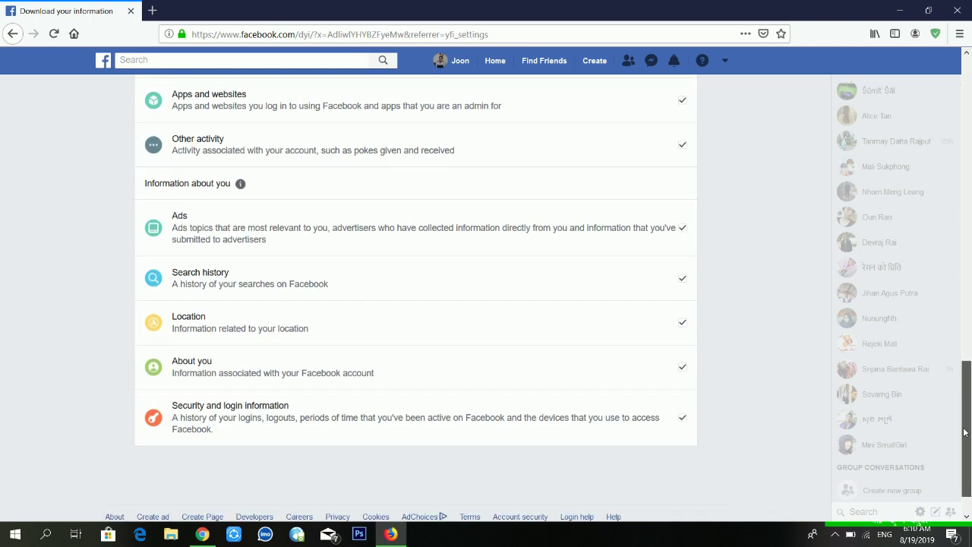
left_click_drag(964, 432, 965, 430)
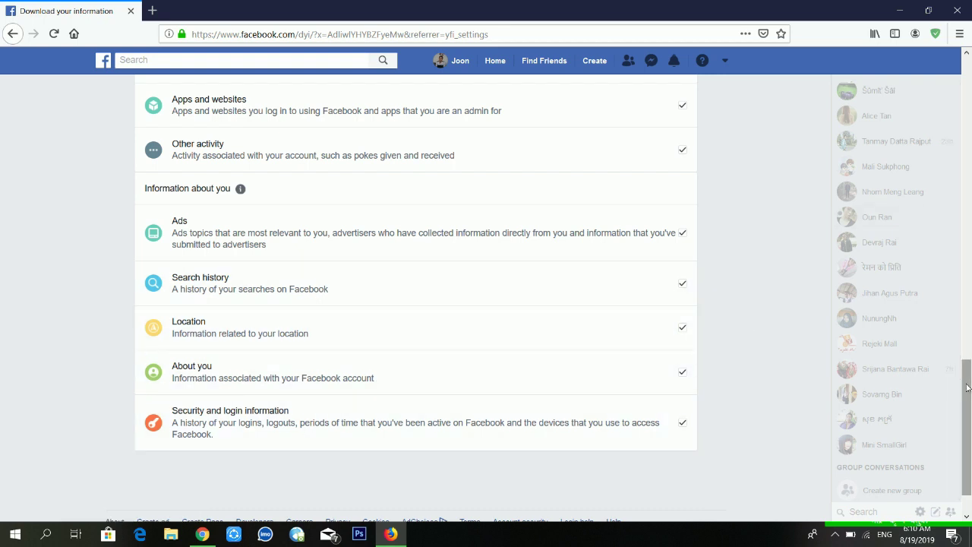
left_click(969, 217)
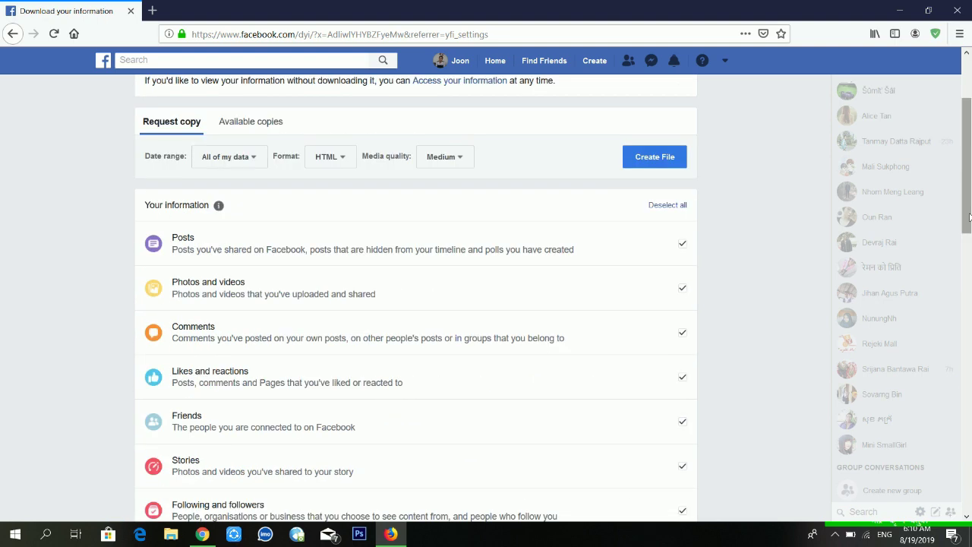
scroll(969, 165, "up", 3)
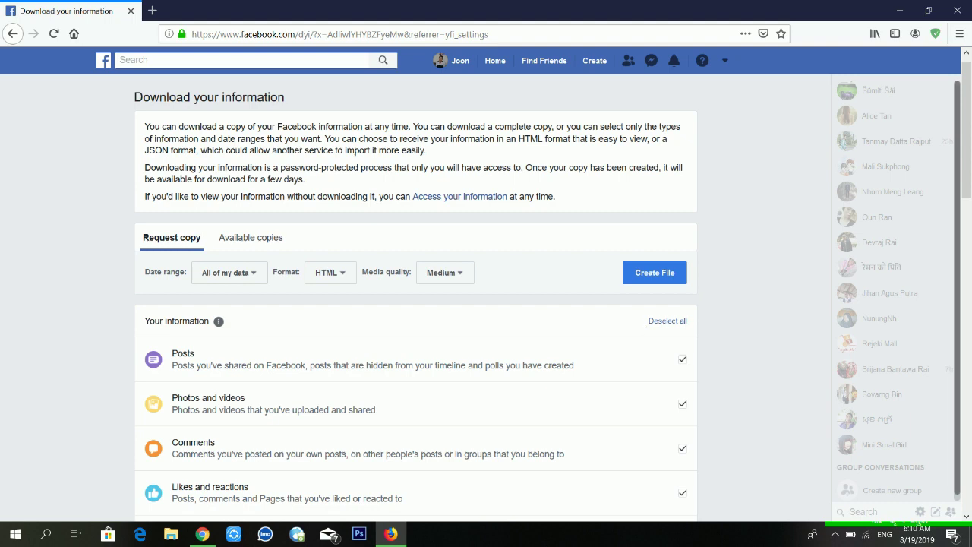
Deselect all data categories, then tick only Comments, Messages and Posts
left_click(663, 322)
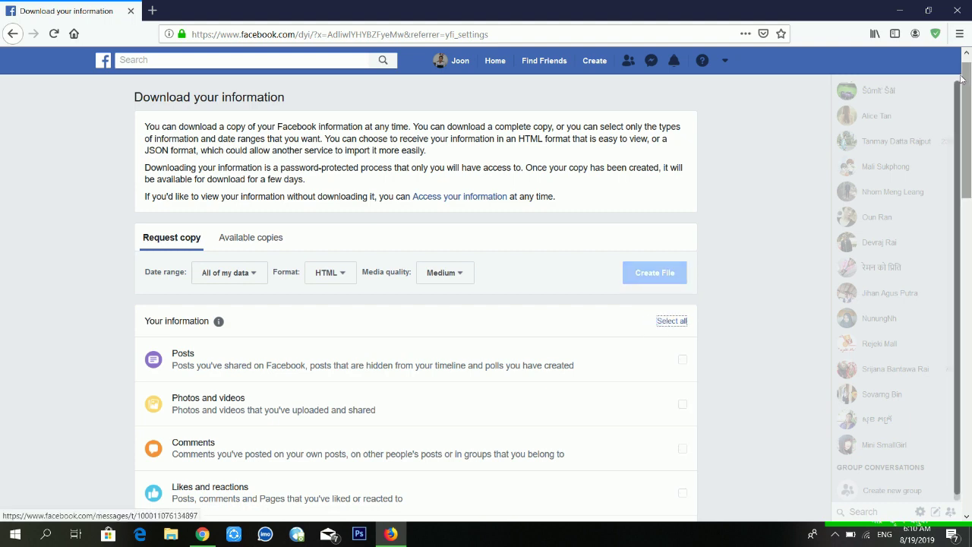
left_click_drag(970, 101, 970, 150)
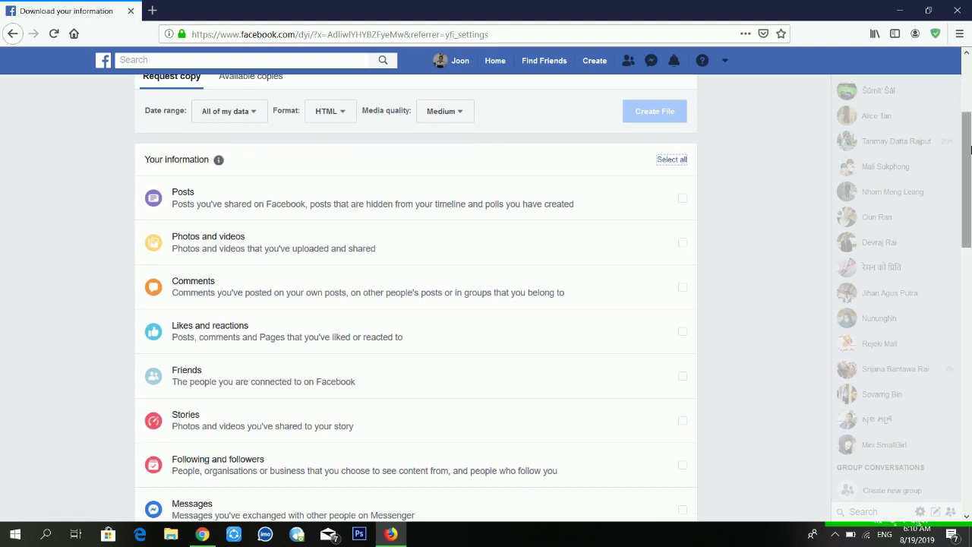
left_click(682, 289)
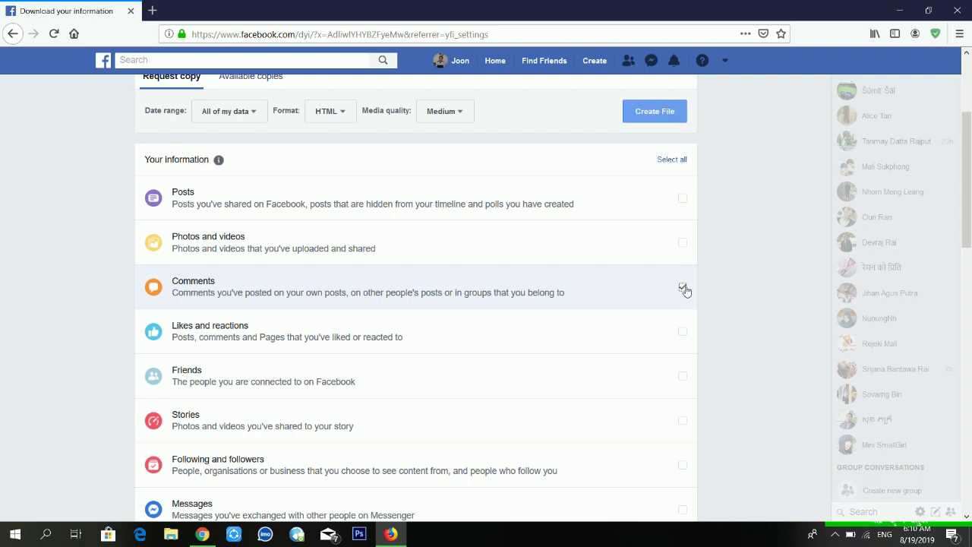
left_click(686, 380)
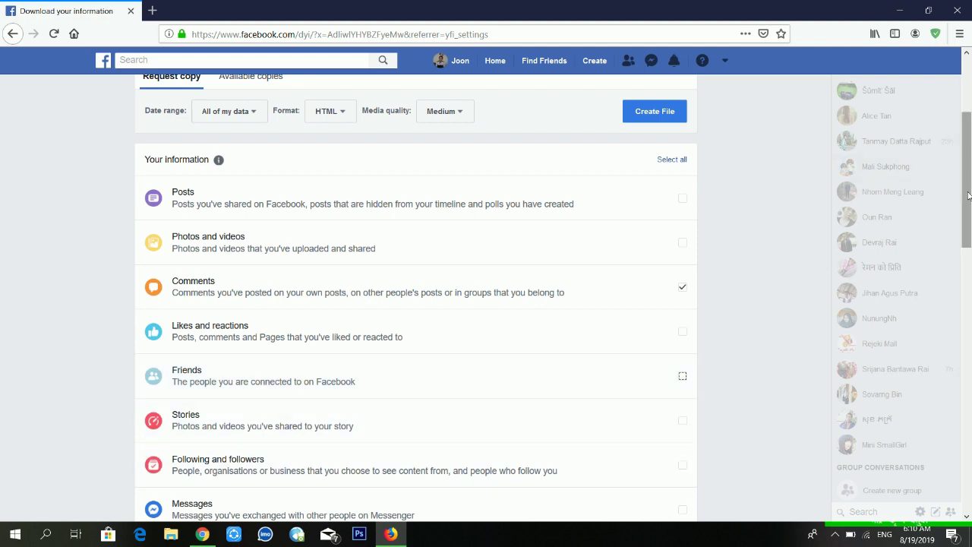
scroll(968, 196, "down", 2)
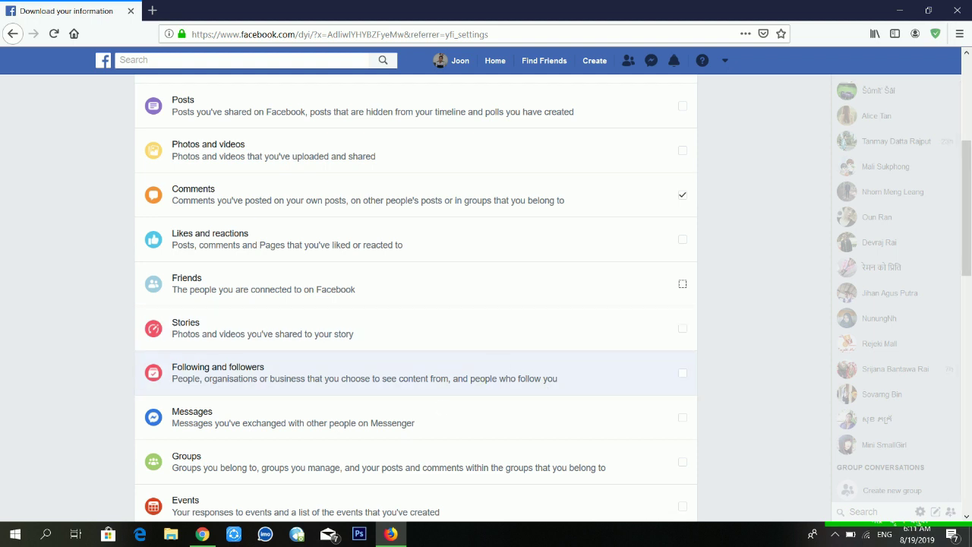
left_click(684, 420)
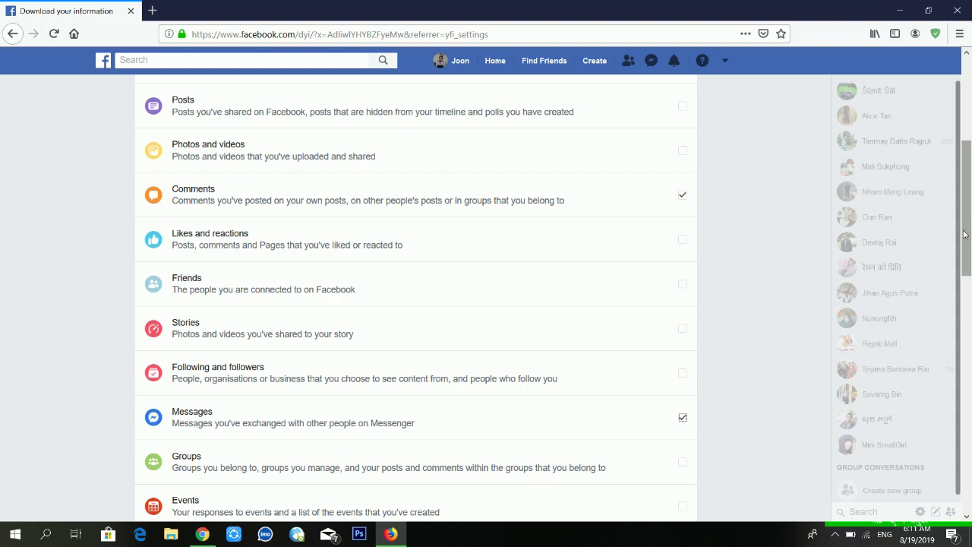
scroll(968, 234, "up", 5)
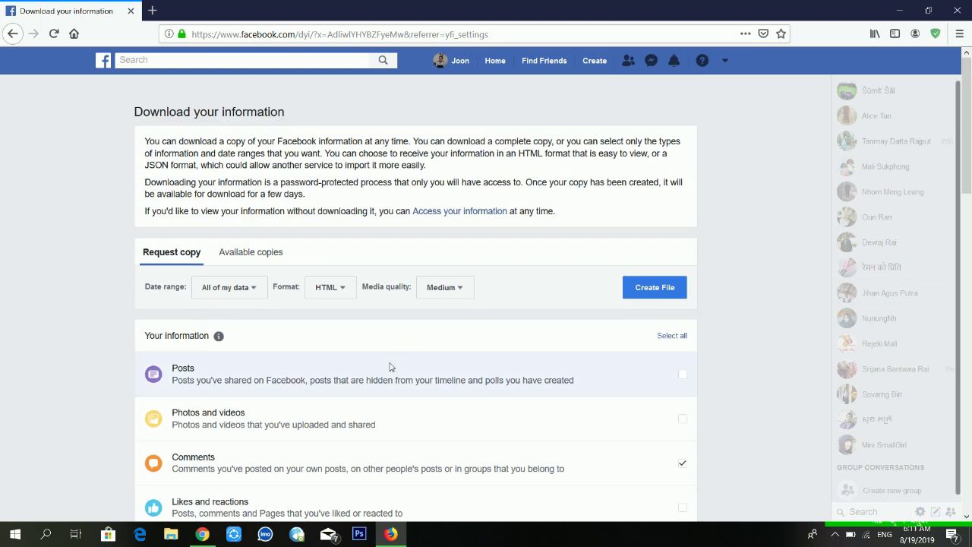
left_click(683, 375)
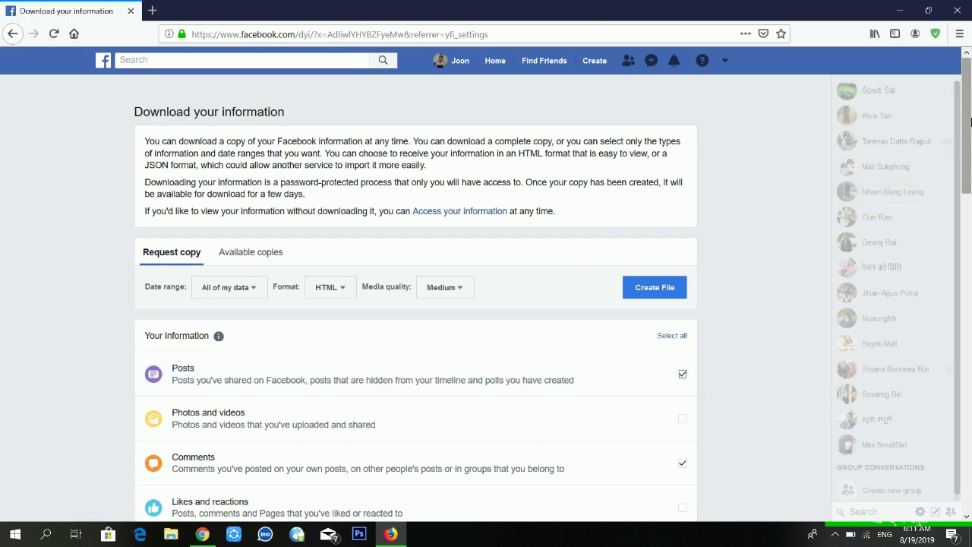
left_click_drag(969, 121, 966, 203)
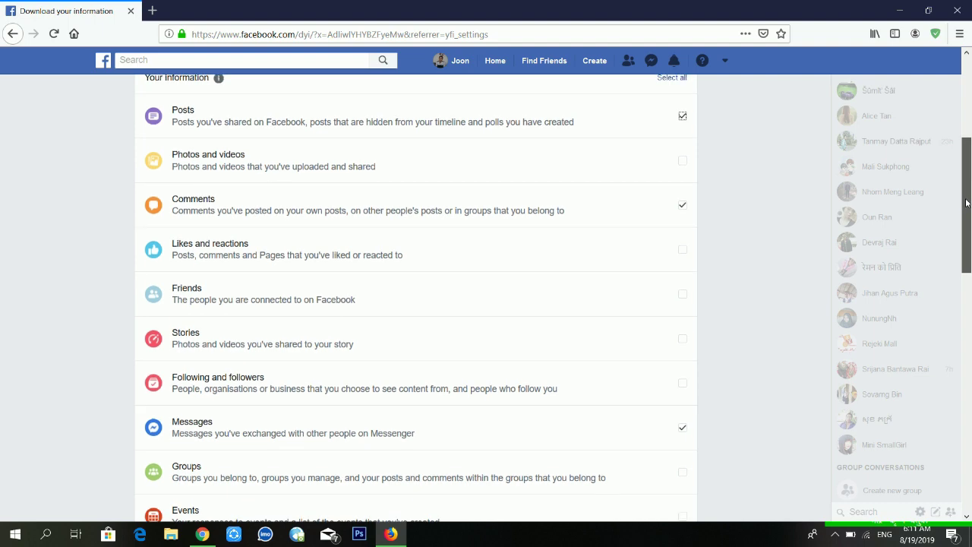
scroll(967, 203, "up", 3)
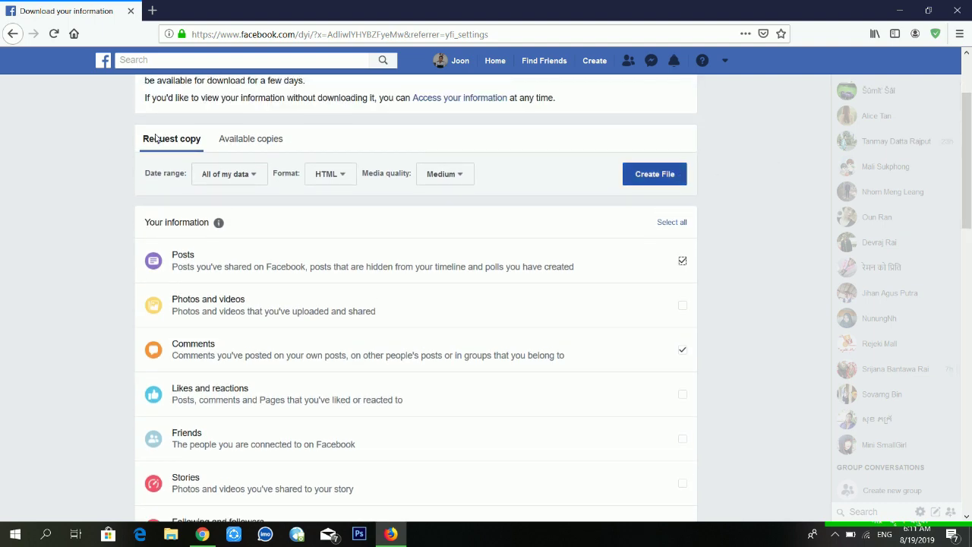
left_click(237, 181)
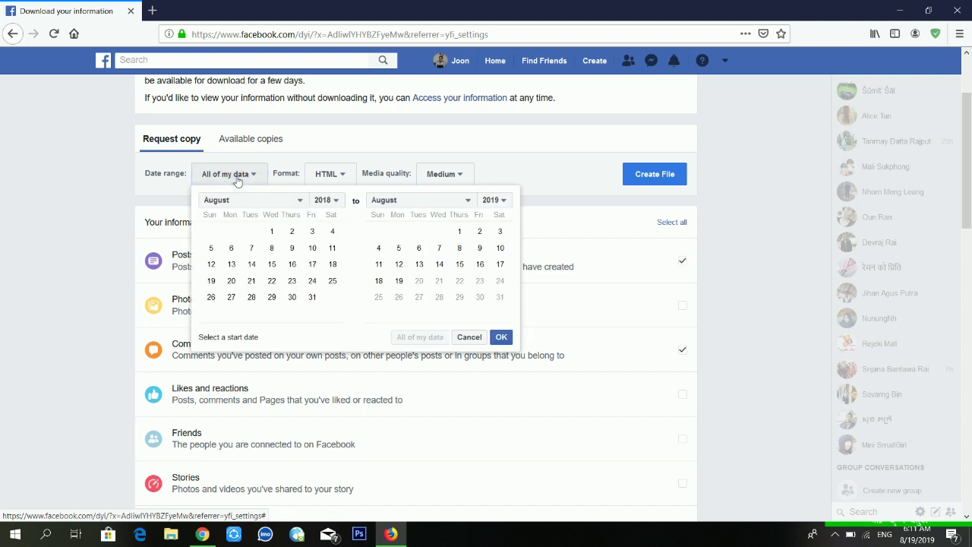
left_click(237, 181)
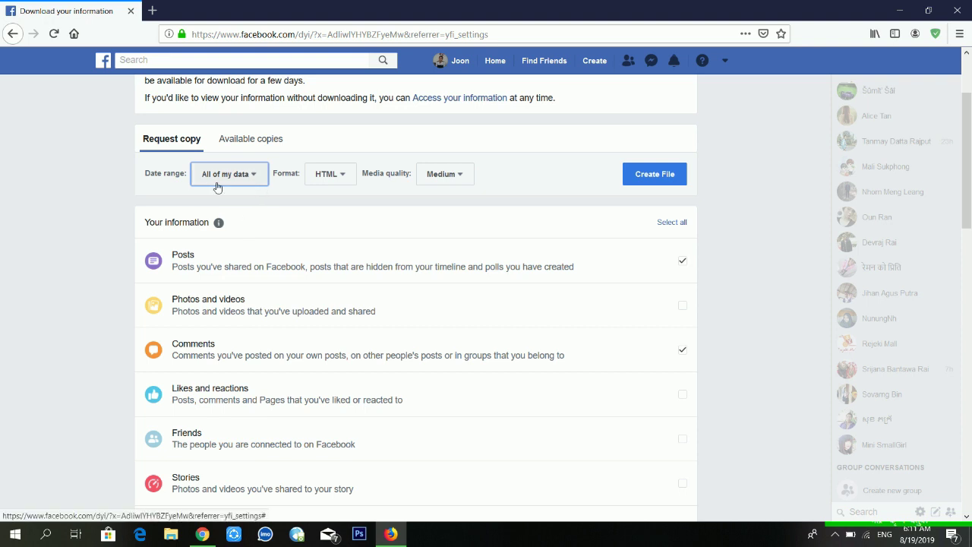
left_click(350, 181)
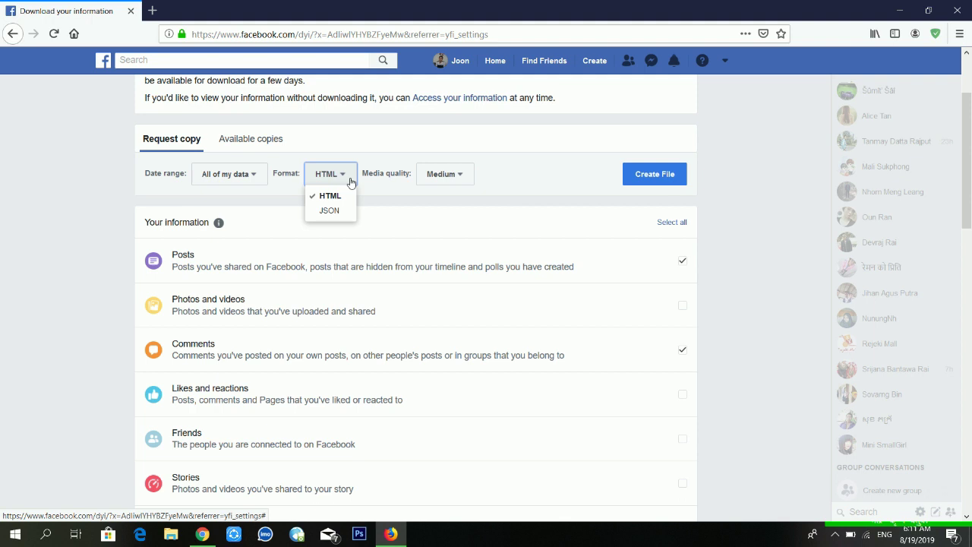
left_click(350, 181)
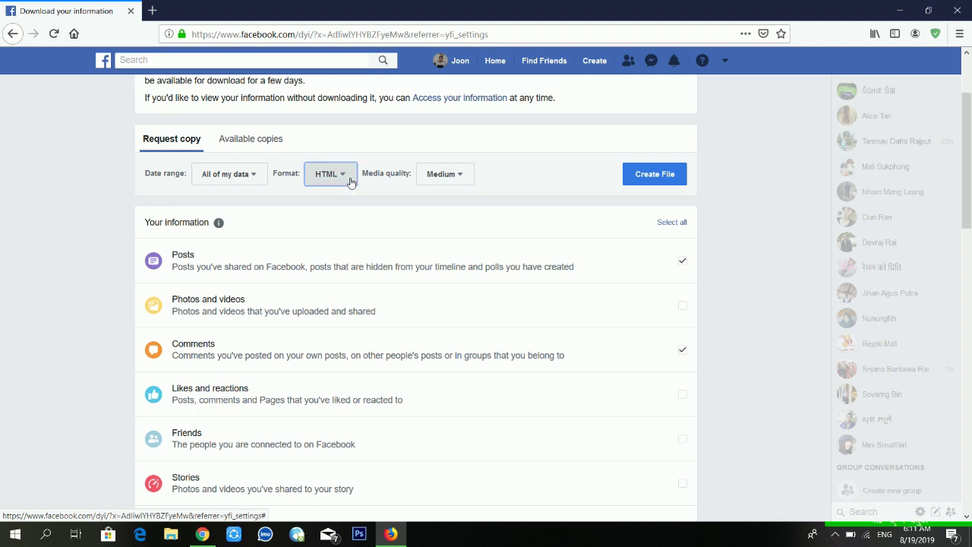
left_click(464, 181)
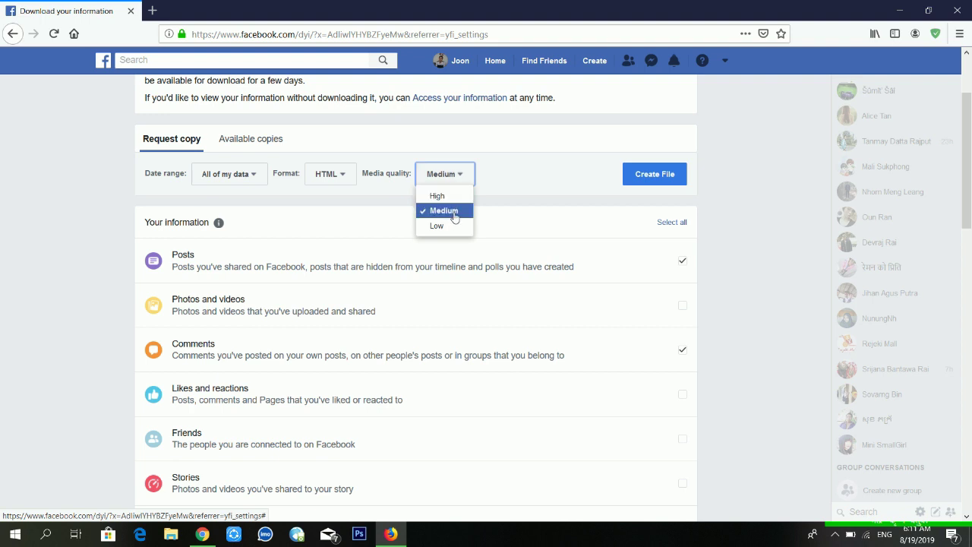
left_click(540, 231)
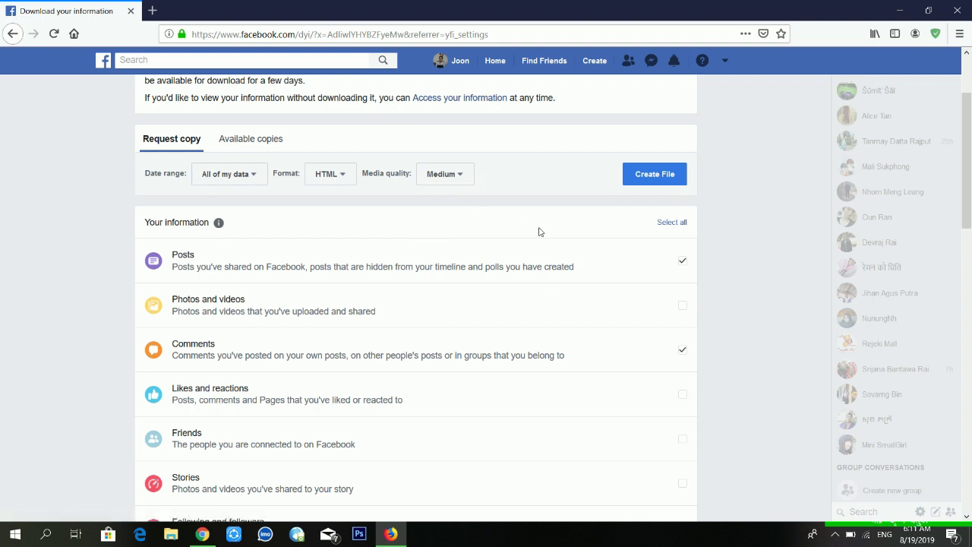
Create the HTML, Medium-quality file and read the notice that the copy is being prepared
left_click(654, 176)
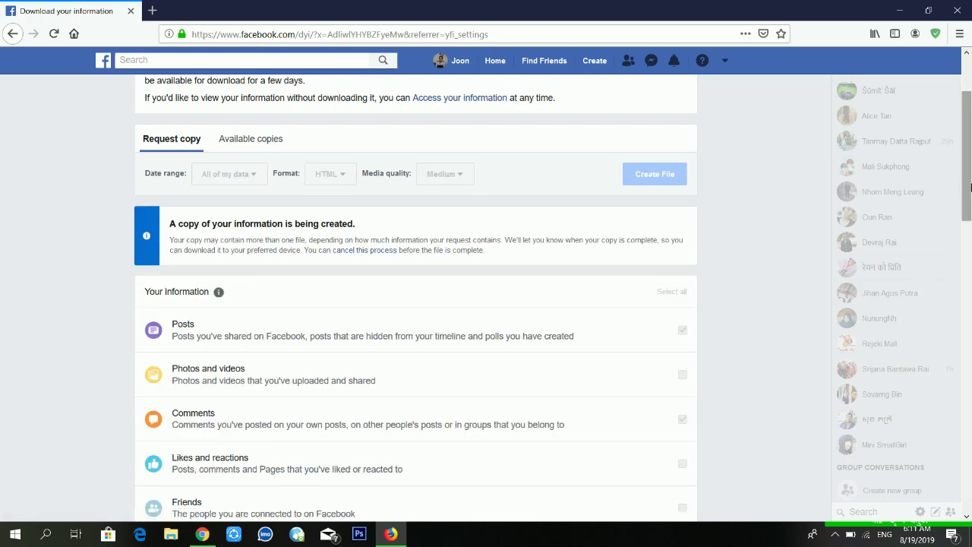
scroll(970, 188, "up", 2)
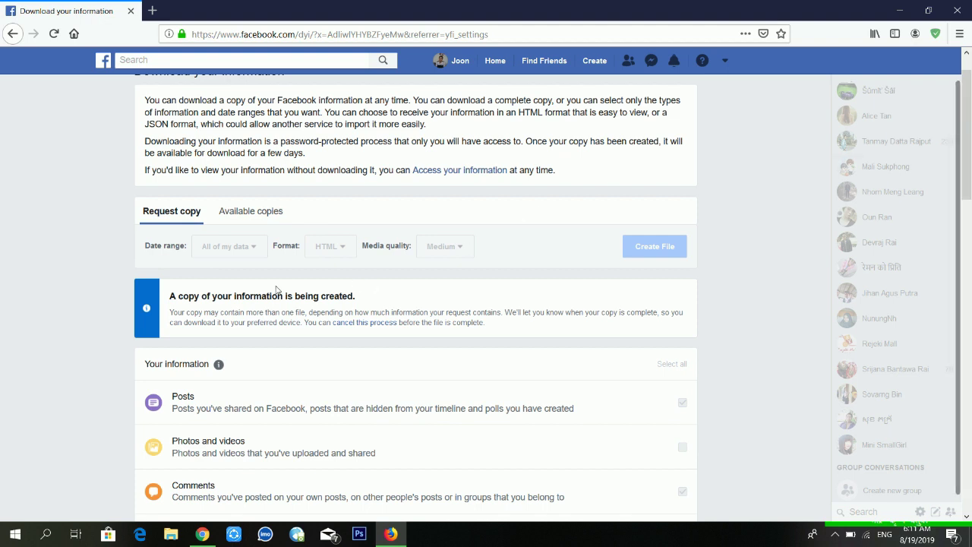
left_click_drag(214, 298, 354, 298)
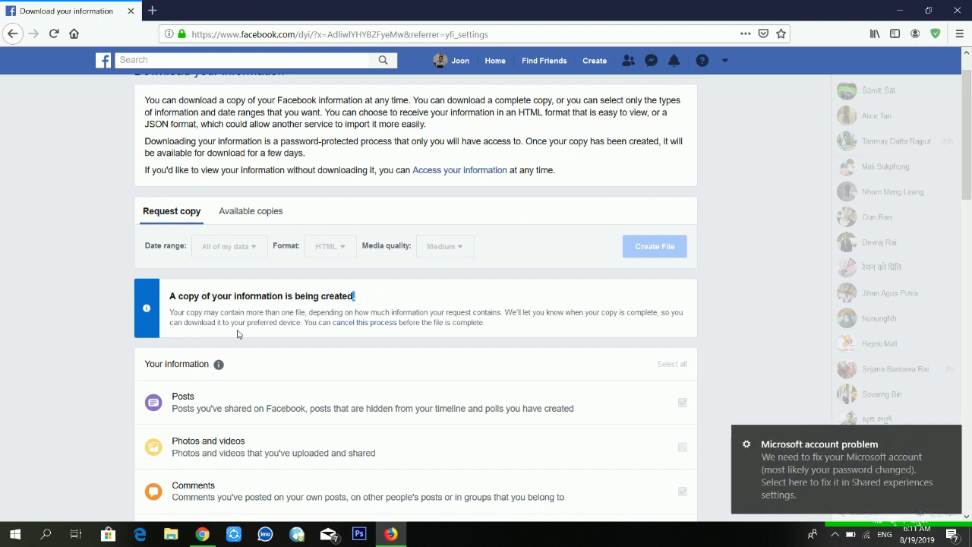
left_click_drag(325, 312, 447, 323)
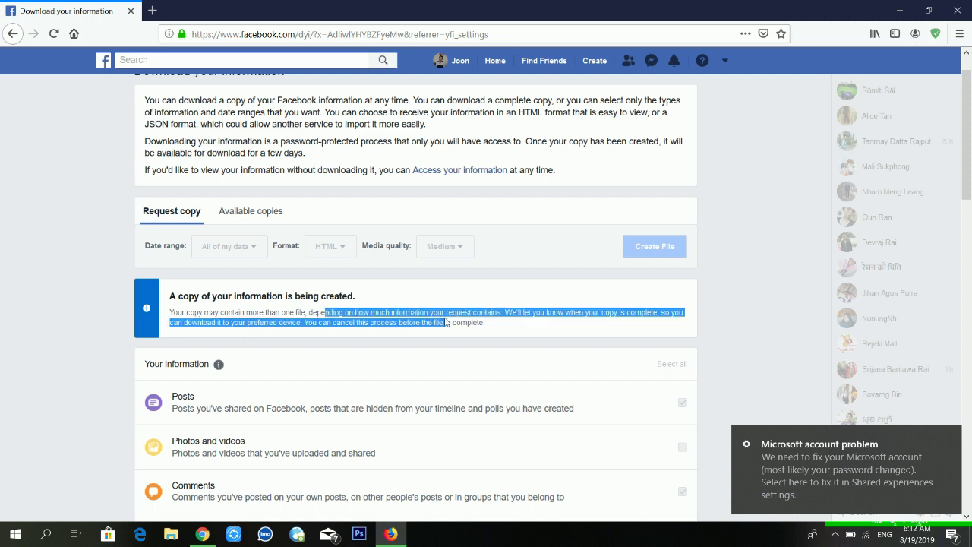
left_click(447, 322)
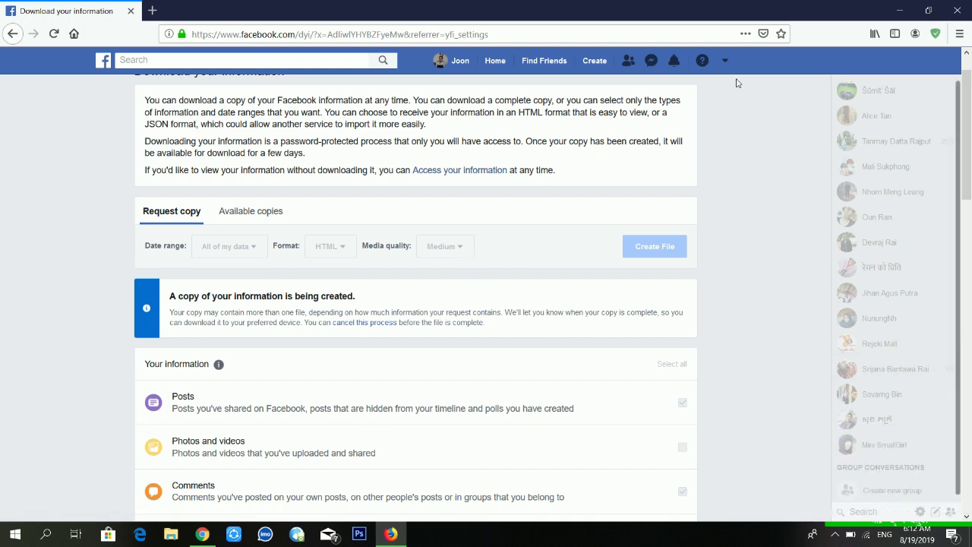
Open the 'information file is ready to download' notification to reach Available copies
left_click(682, 65)
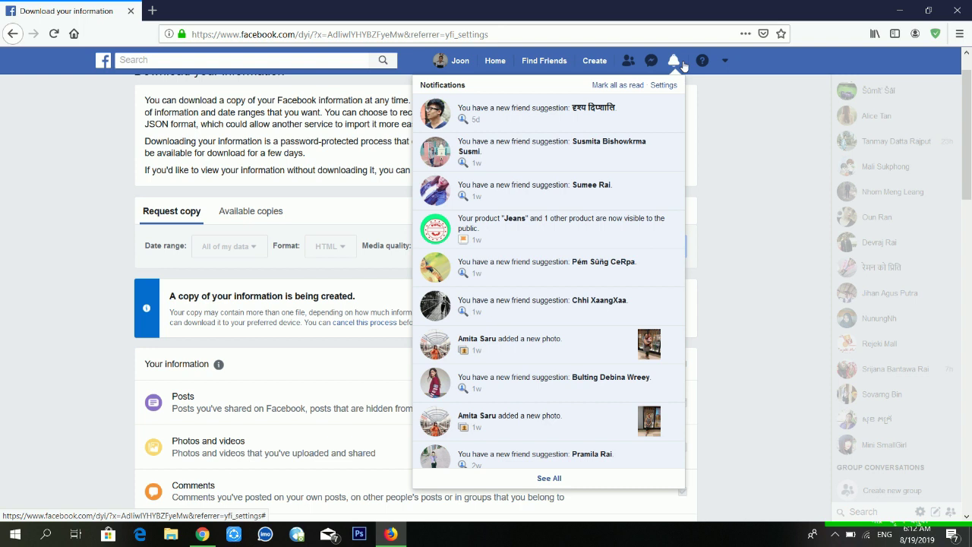
left_click(683, 65)
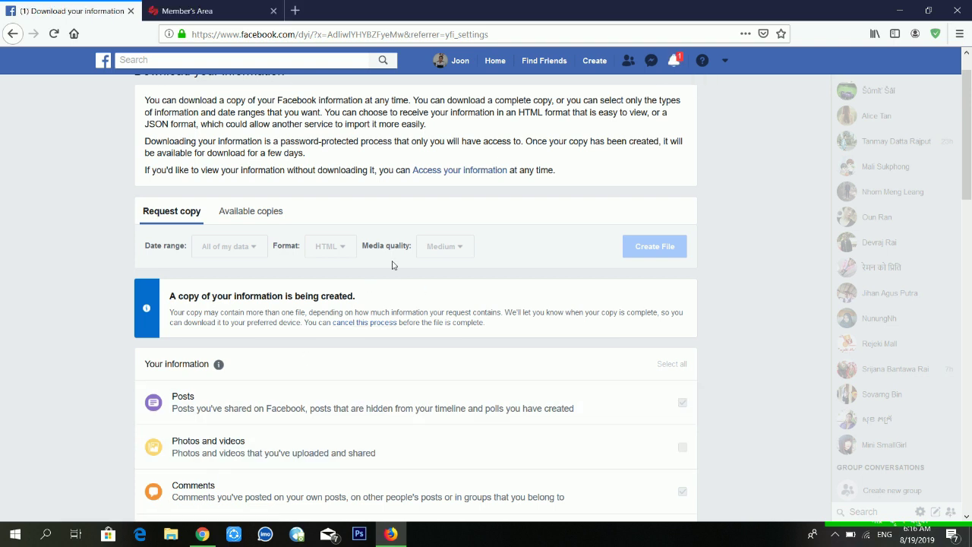
left_click(675, 61)
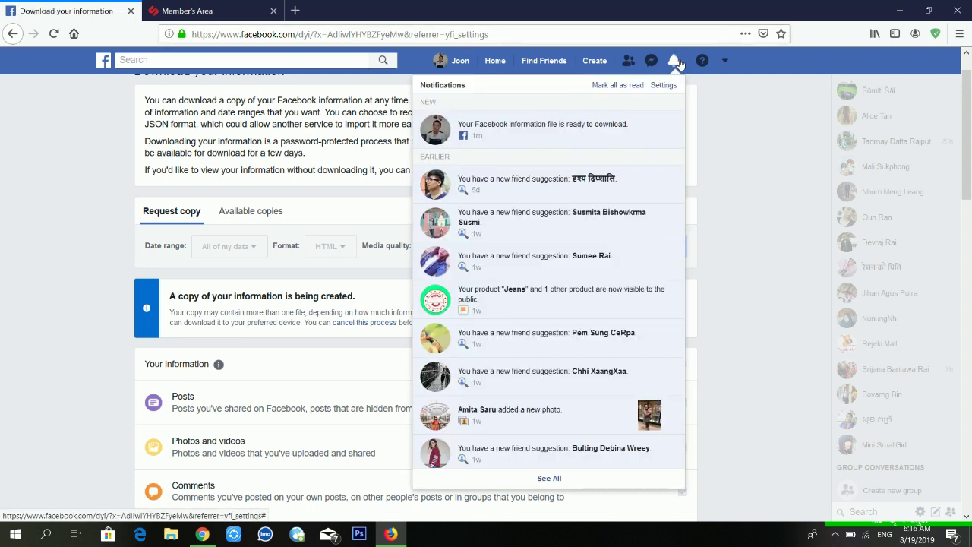
left_click(550, 130)
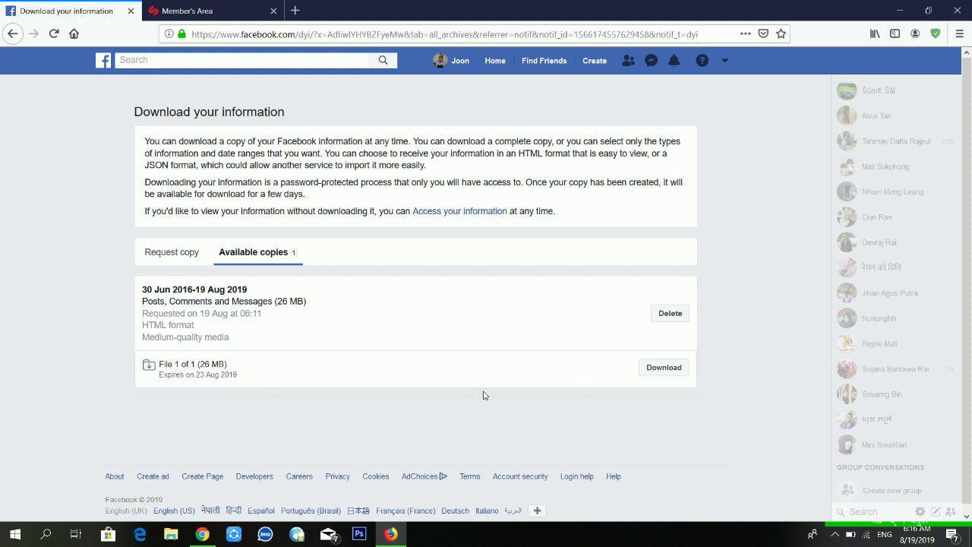
Download File 1 of 1 (26 MB) of the Facebook data copy
left_click(656, 368)
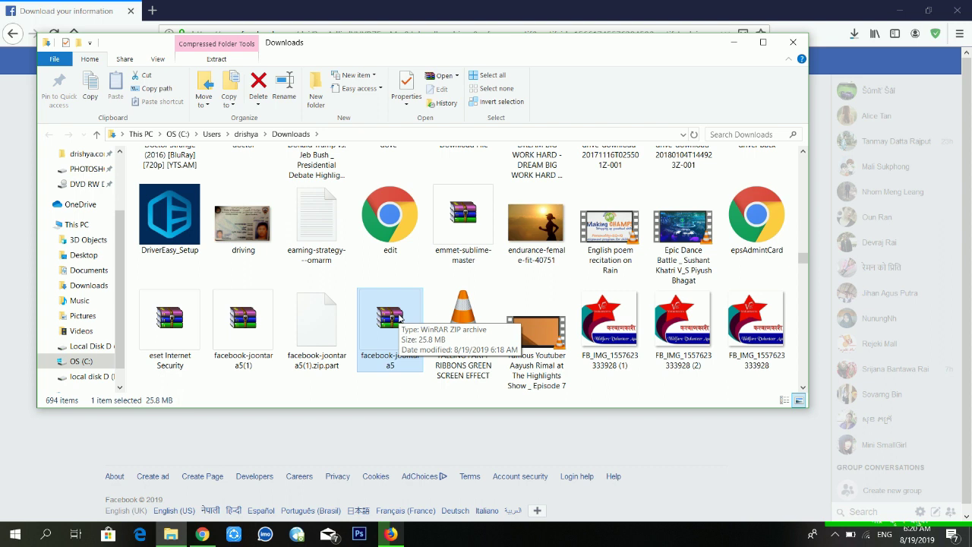
Extract the facebook-joontara5 ZIP into a facebook-joontara5 folder
double_click(400, 318)
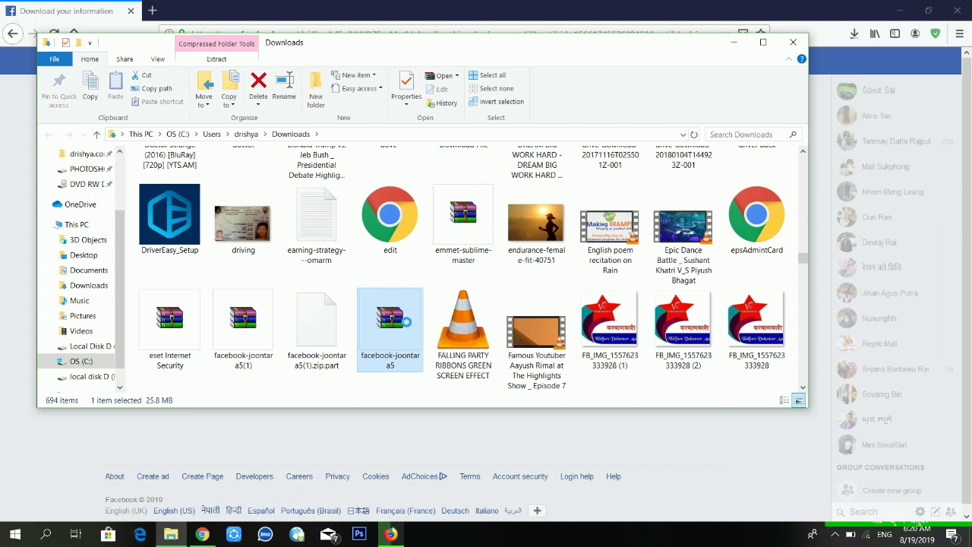
right_click(406, 321)
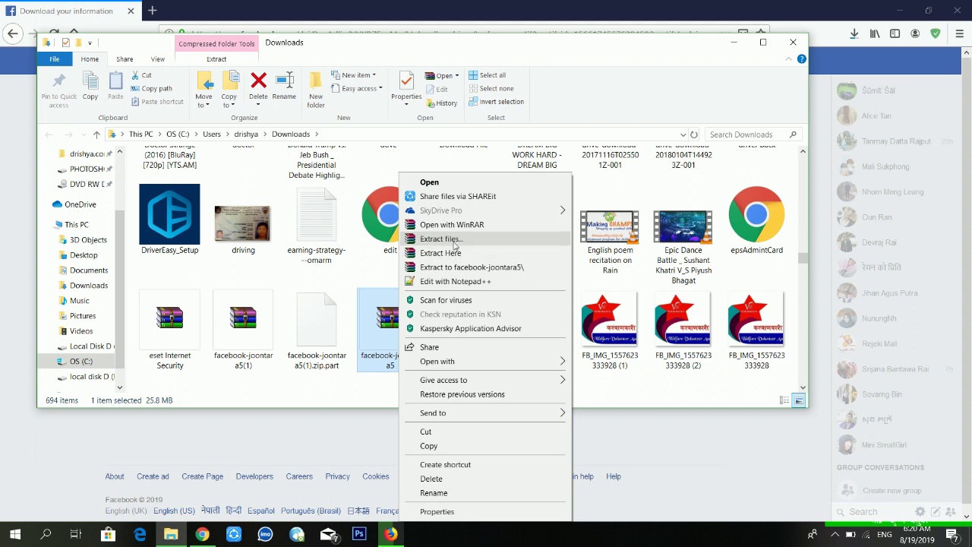
left_click(469, 268)
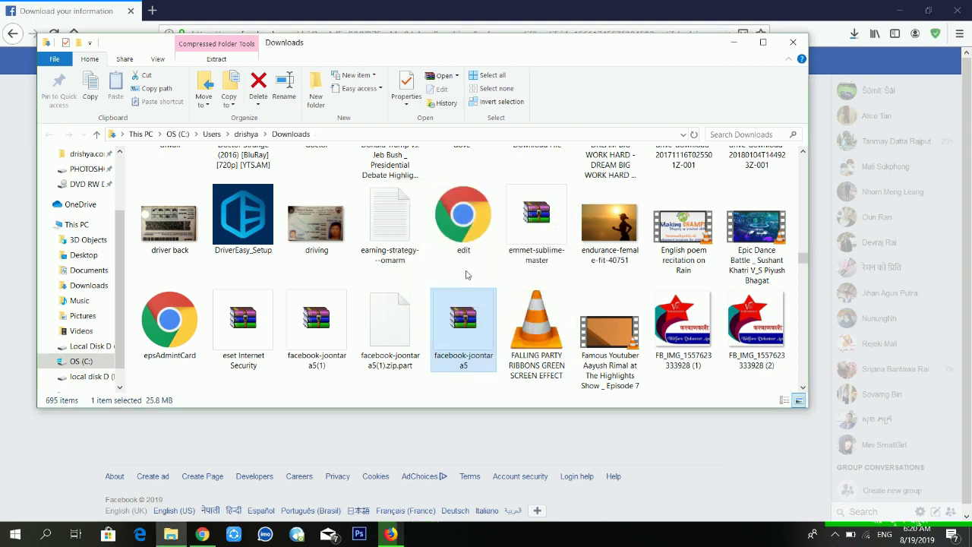
Open the extracted facebook-joontara5 folder showing comments, messages, photos_and_videos, posts and index
key("Right")
key("Right")
key("Right")
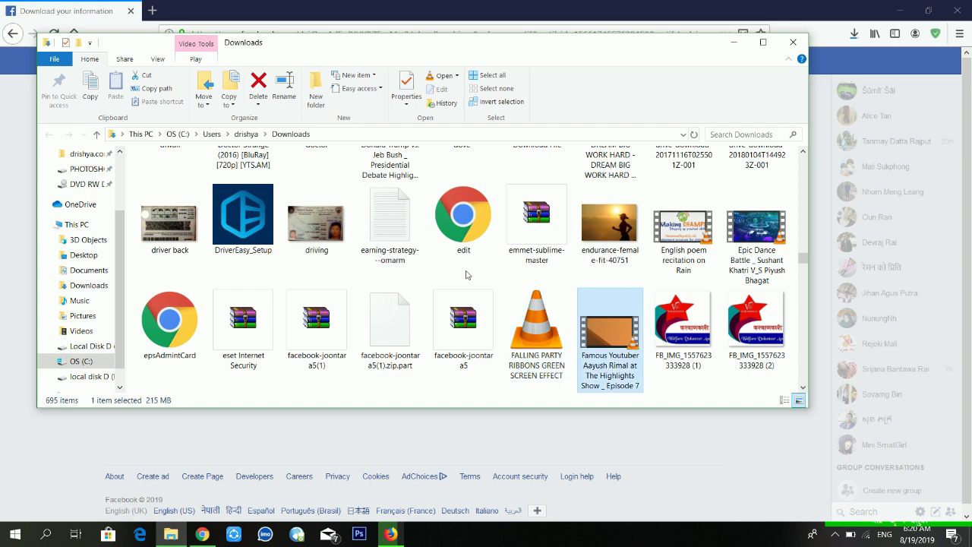
left_click(467, 274)
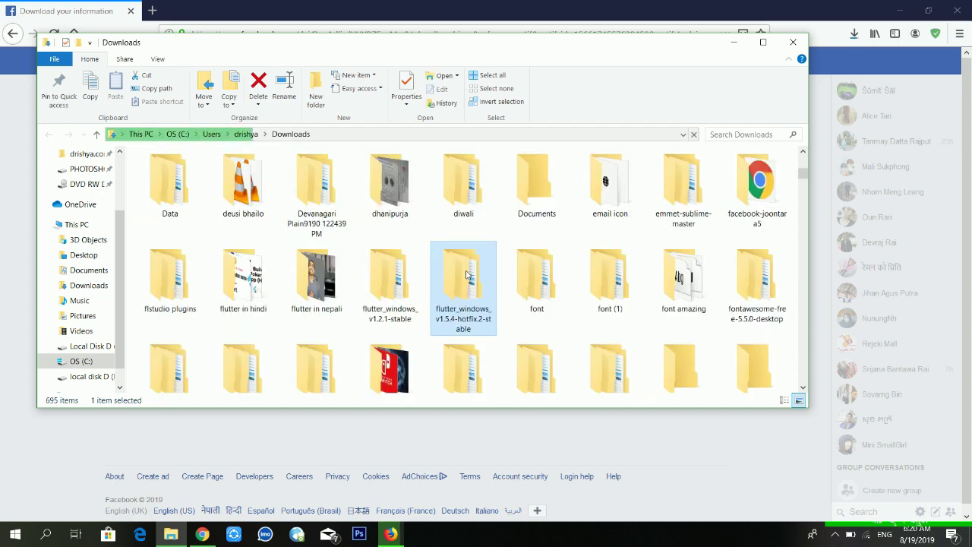
left_click(780, 195)
double_click(780, 195)
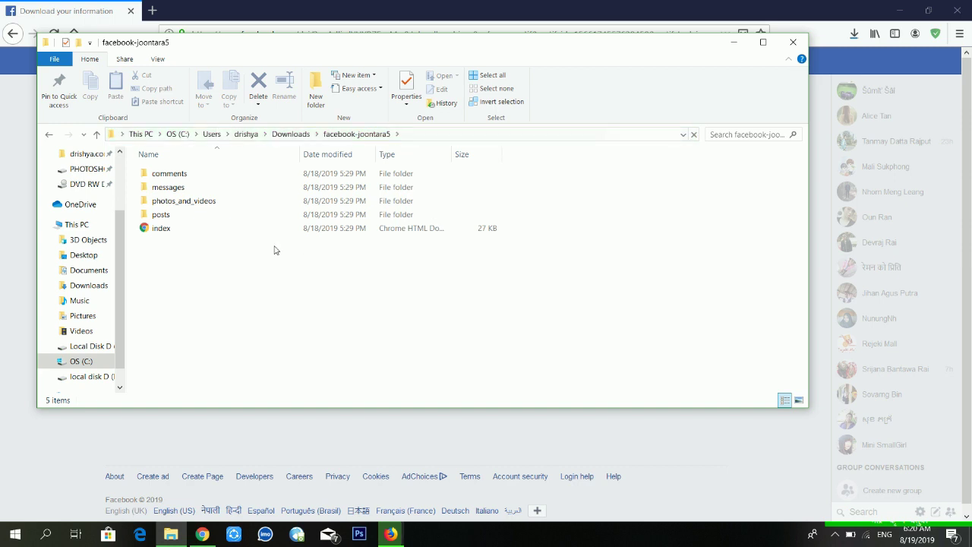